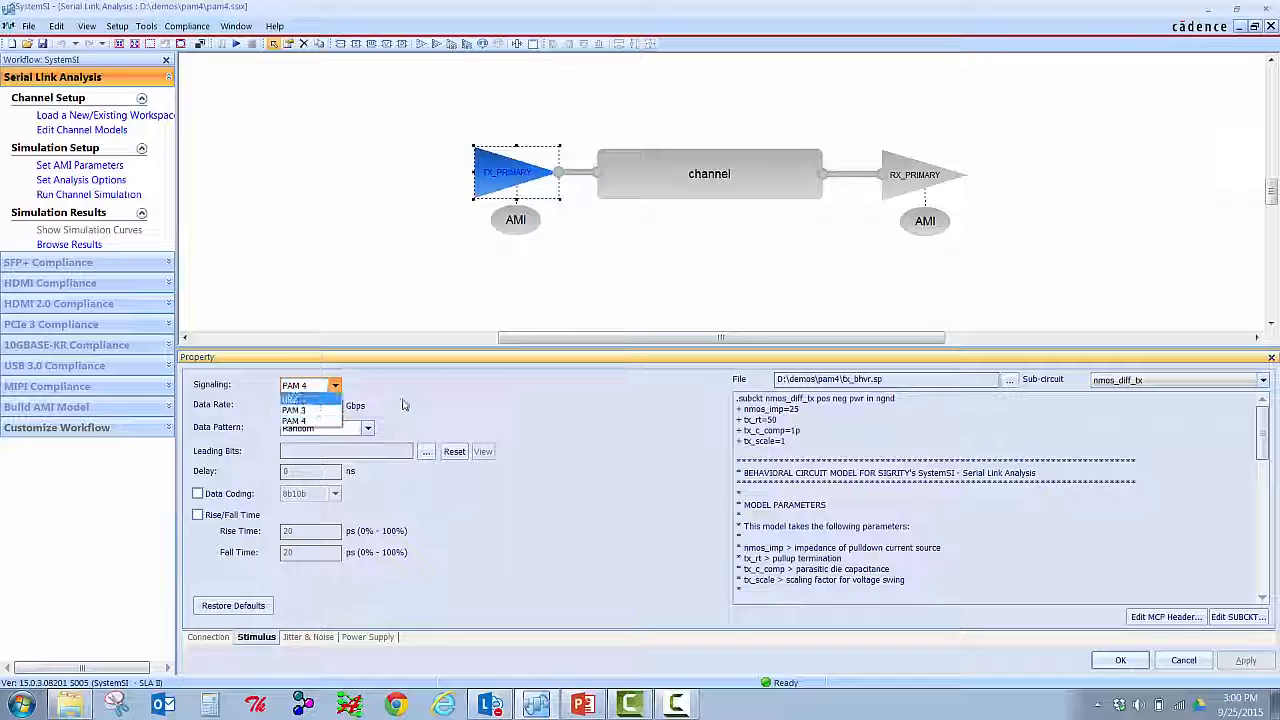
Set the primary transmitter's stimulus to PAM 4 signaling with a data rate of 3.125 Gbps and apply it
left_click(295, 420)
key("Tab")
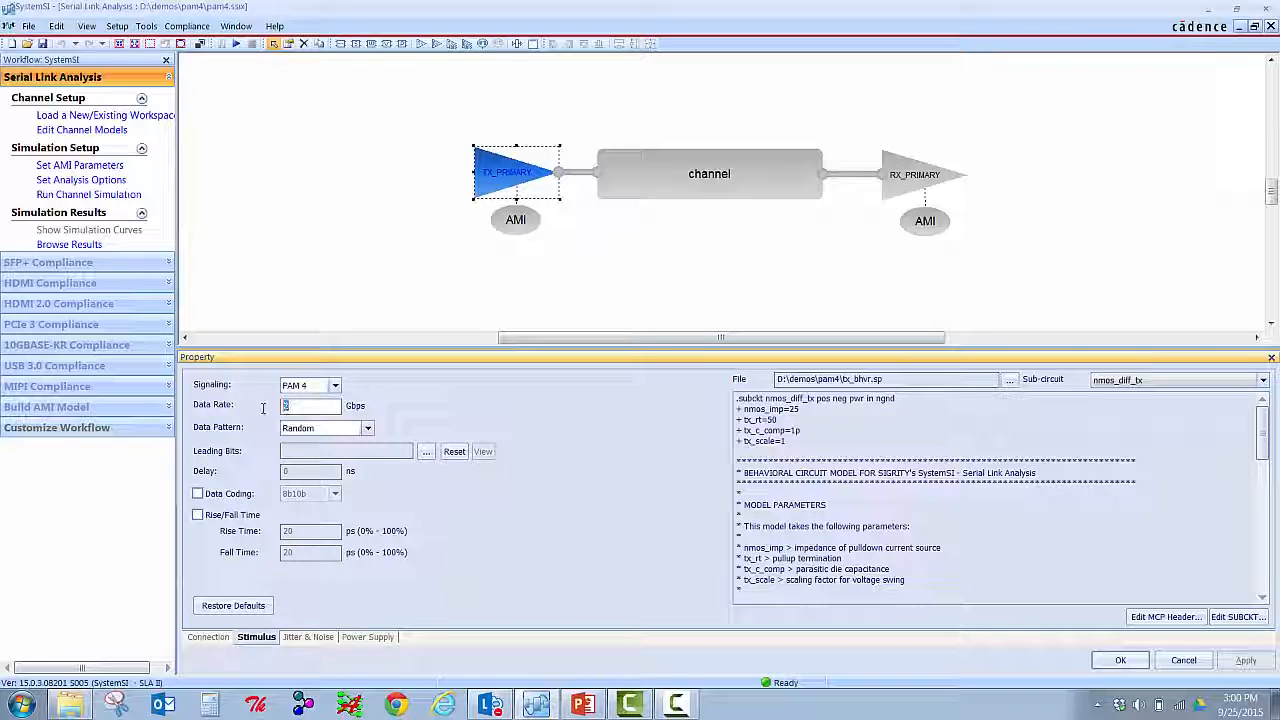
type("3")
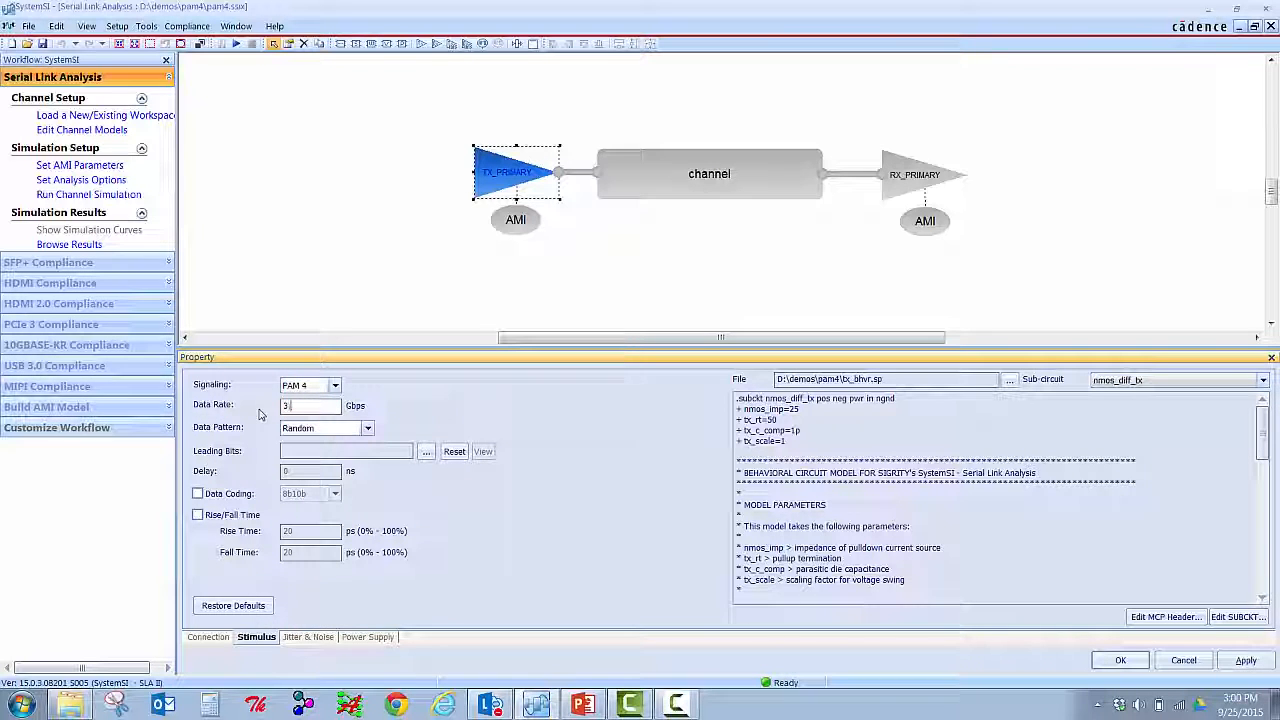
type(".125")
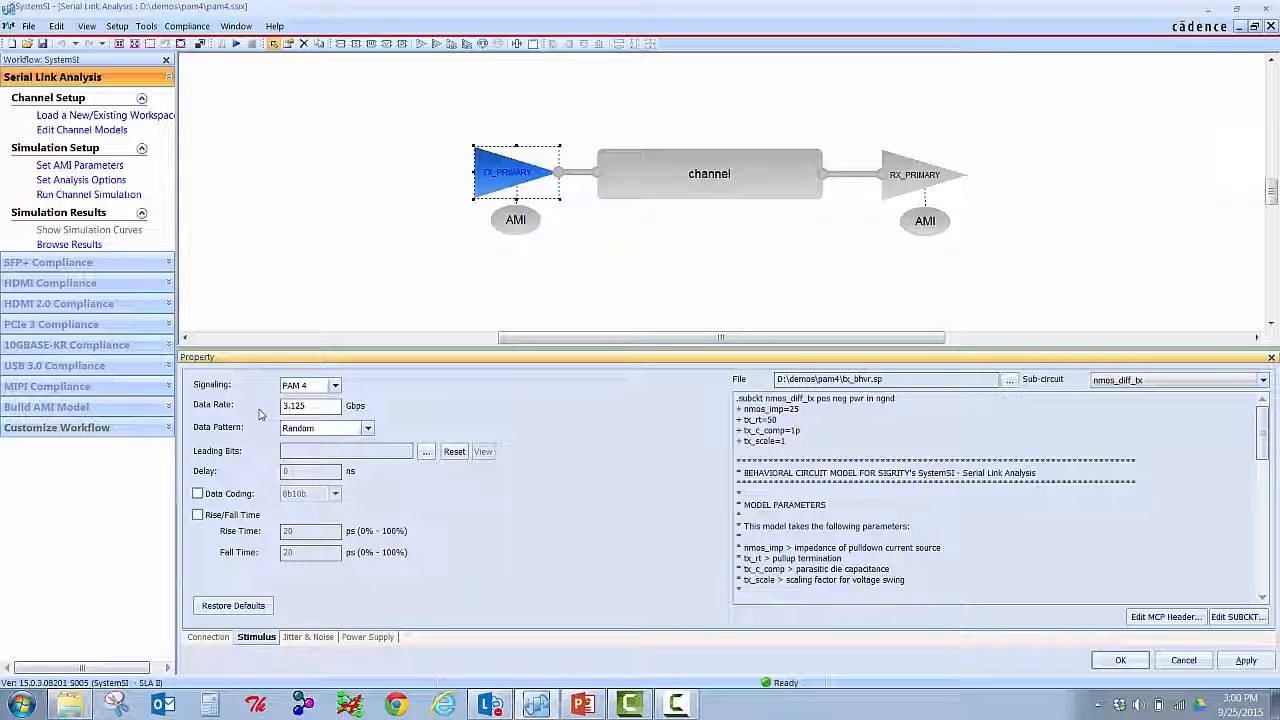
left_click(1119, 661)
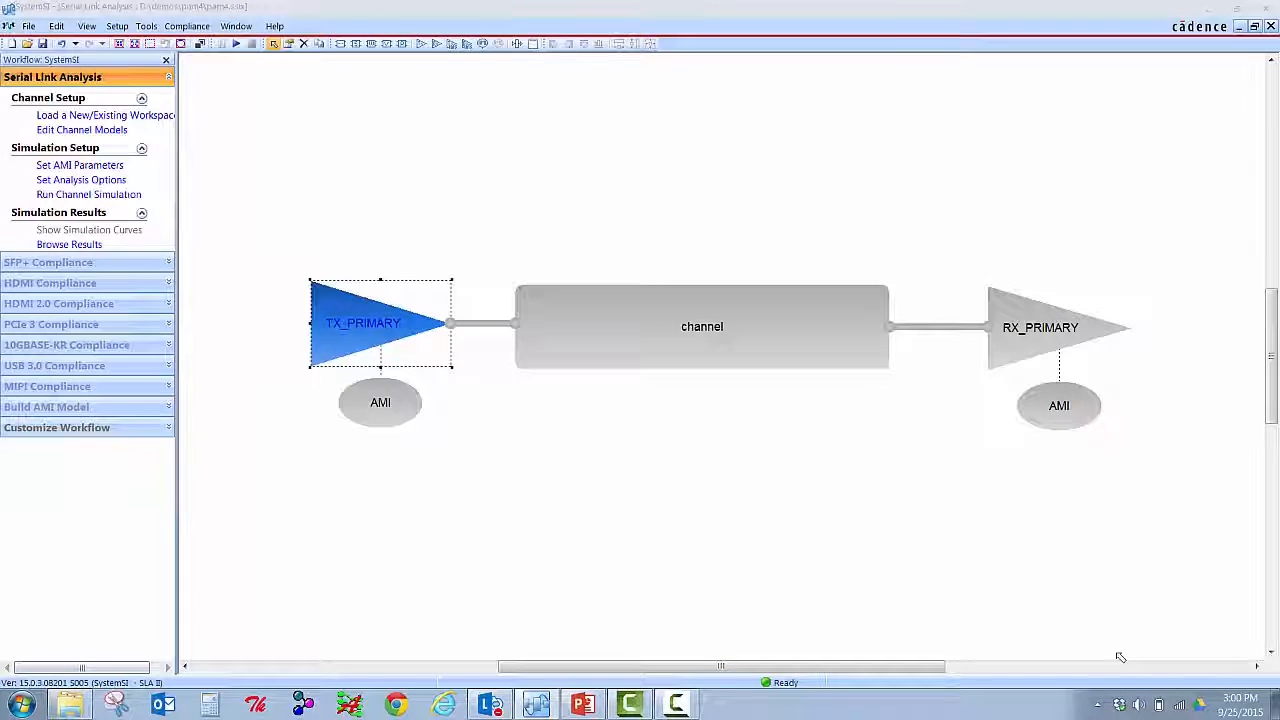
left_click(1128, 527)
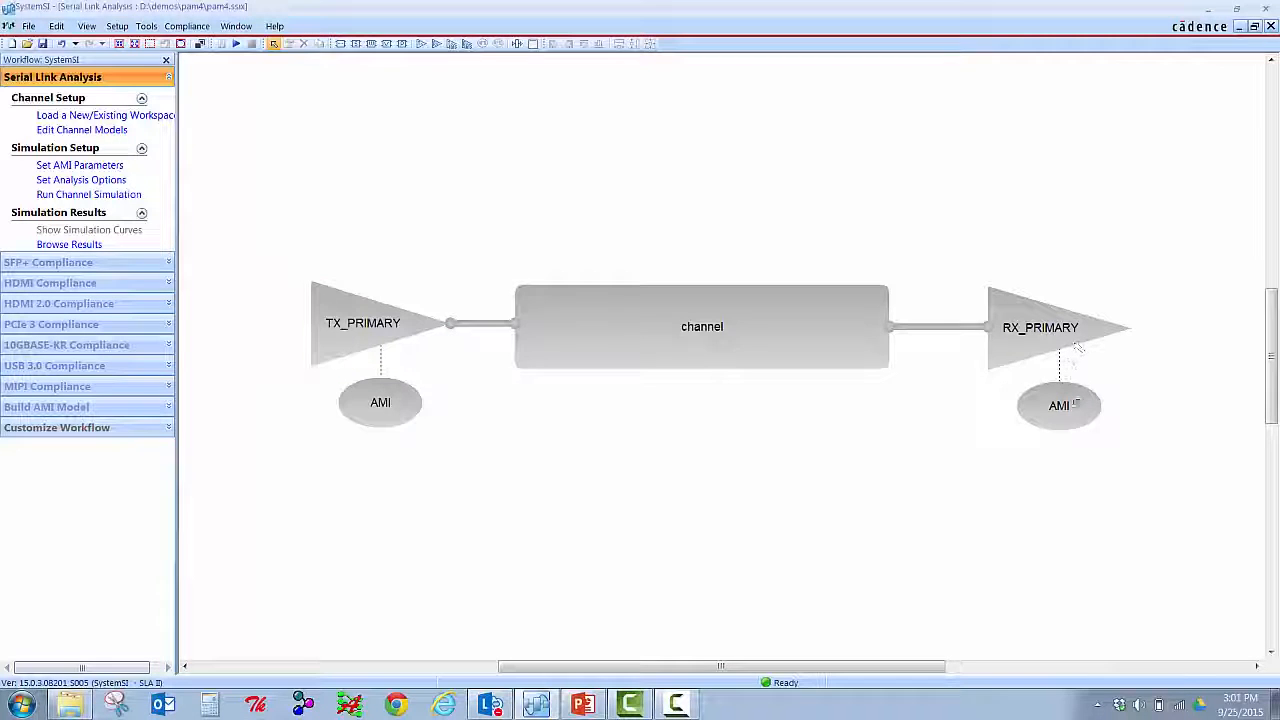
Review the receiver AMI model's AGC and adaptation parameters, including adapt_pam, without changing them
double_click(1077, 410)
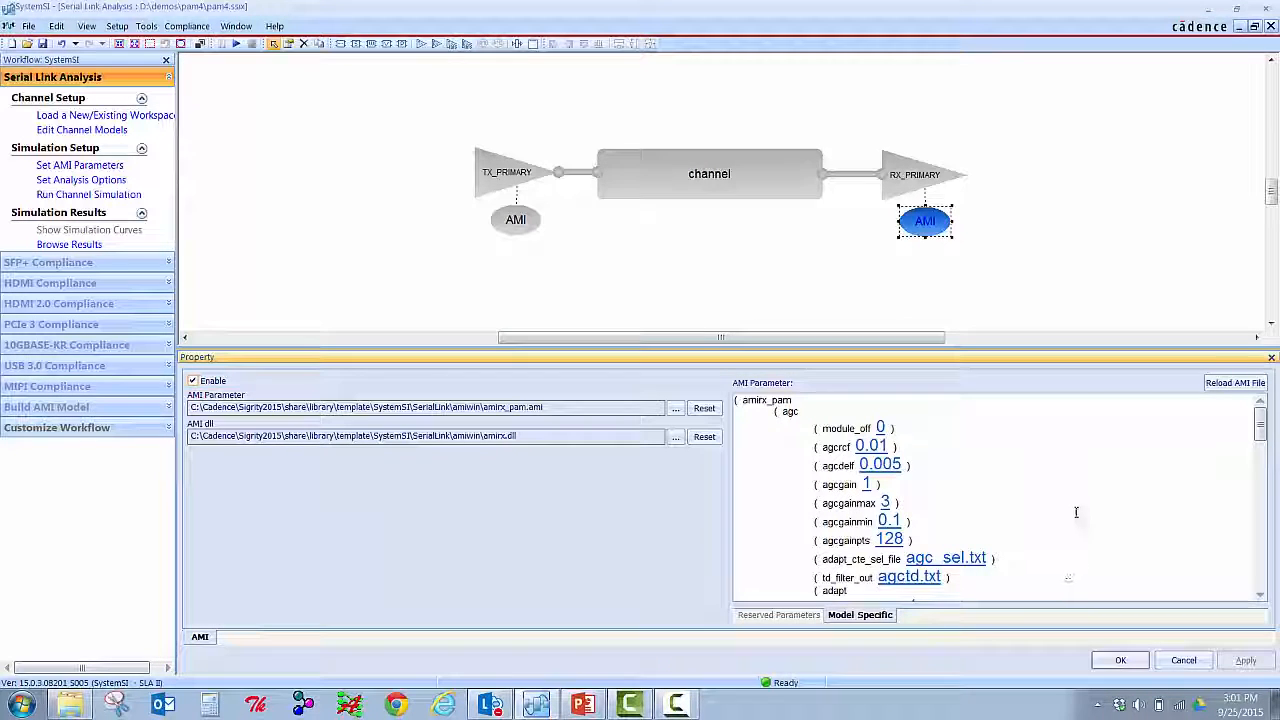
scroll(1074, 527, "down", 3)
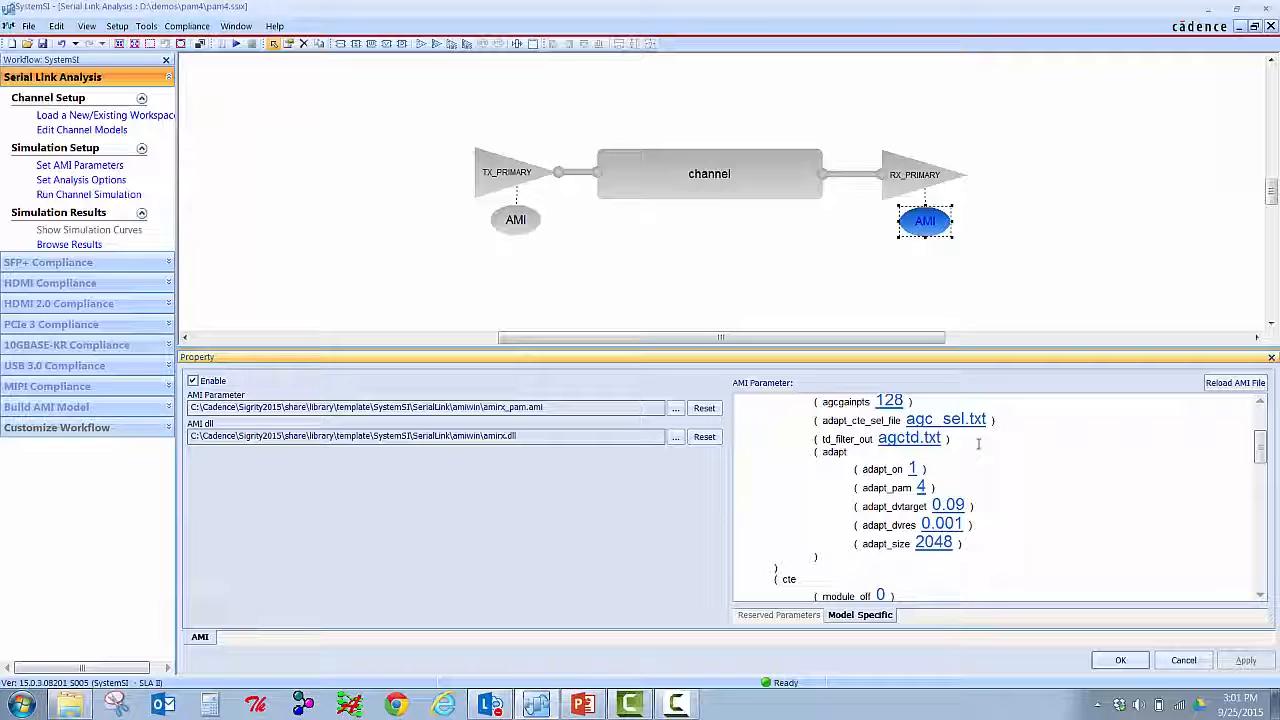
left_click(1180, 665)
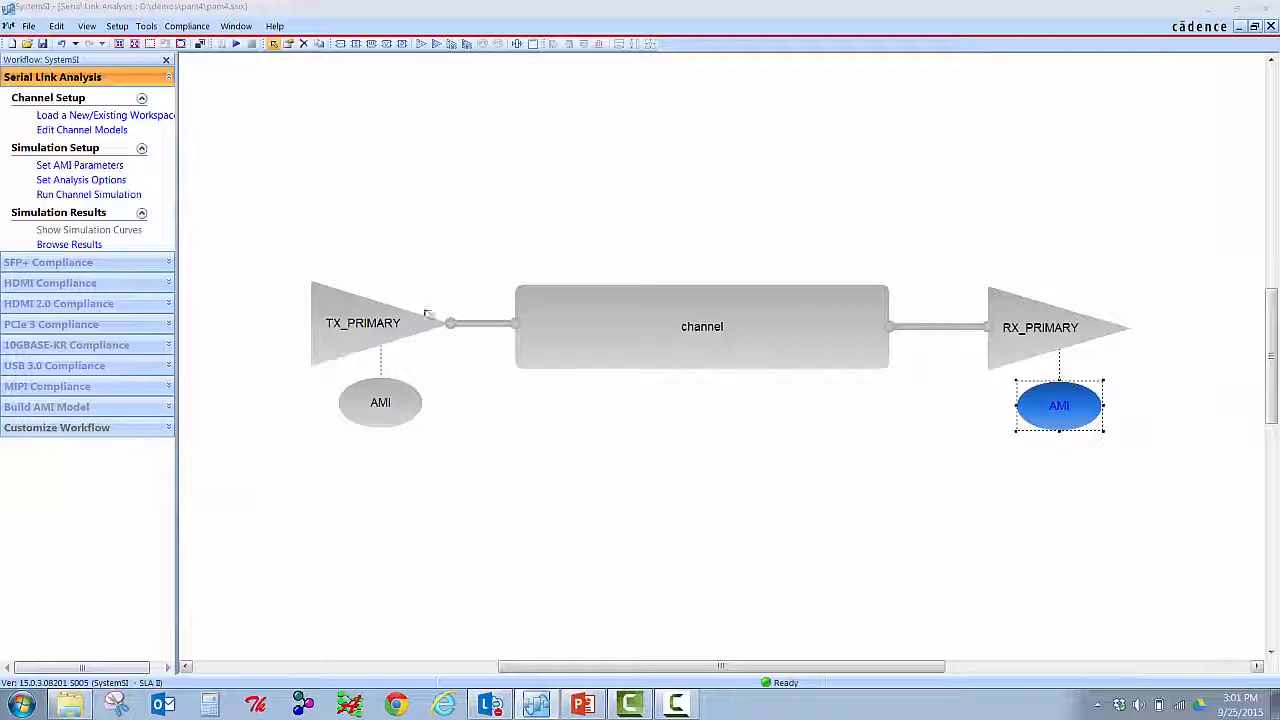
Set the minimum number of bits to 20000 in the analysis options
left_click(115, 183)
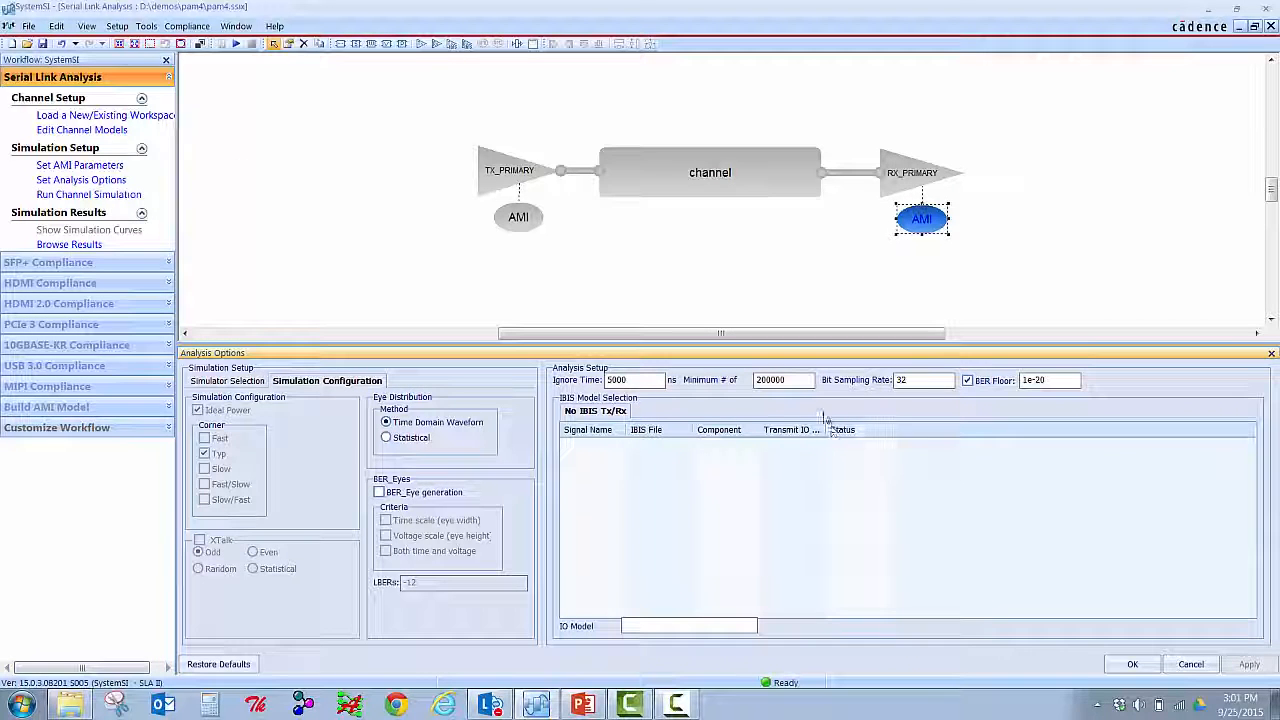
left_click(802, 385)
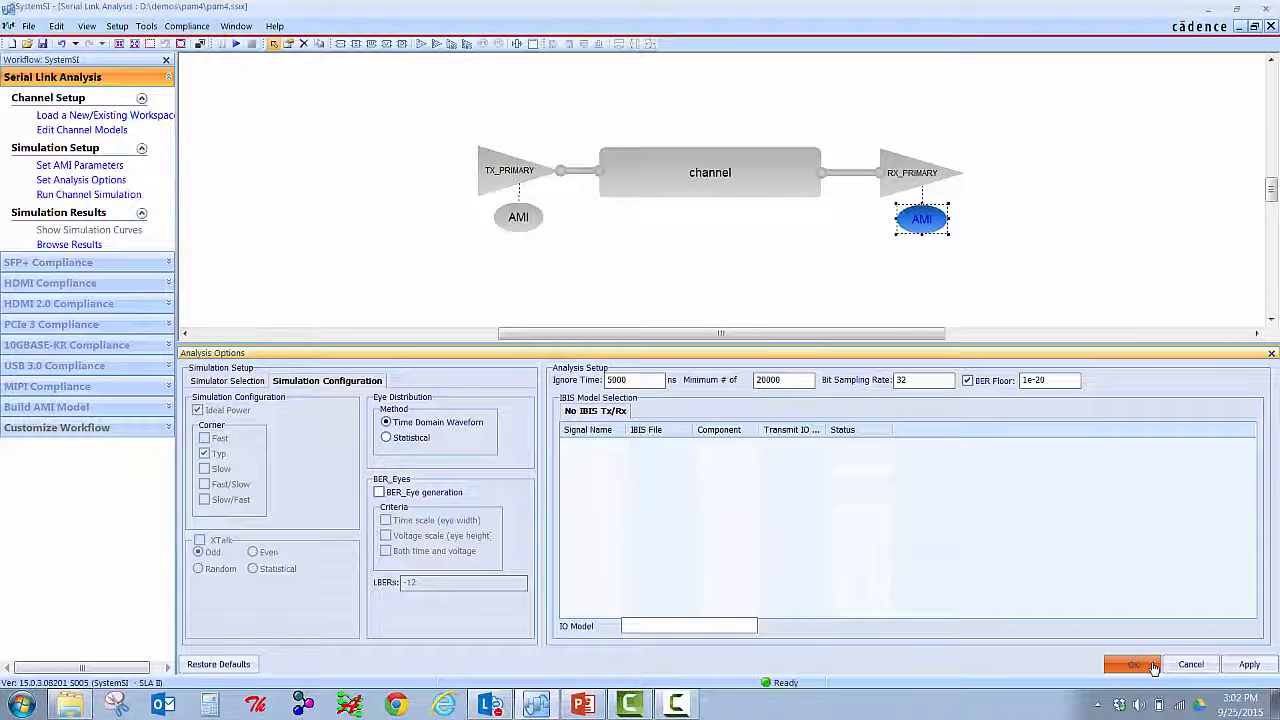
left_click(1132, 665)
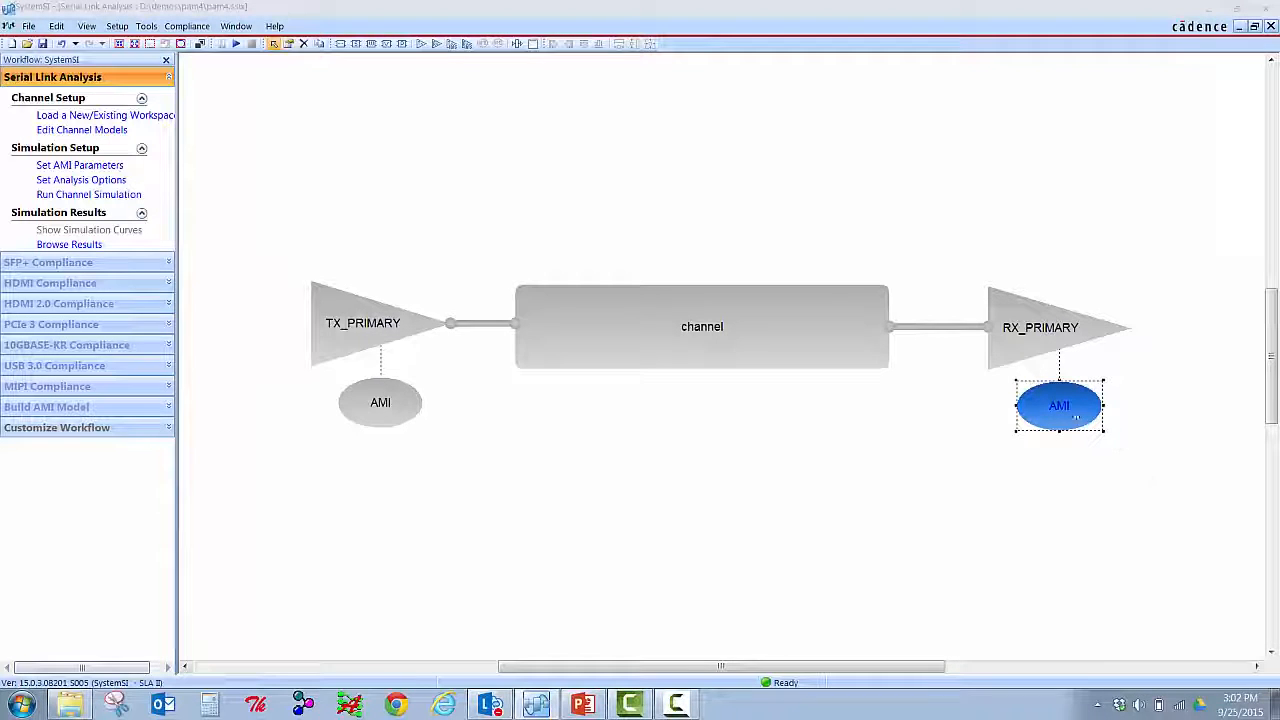
Disable the receiver and transmitter AMI models and run the channel simulation without equalization
right_click(1076, 418)
left_click(1110, 467)
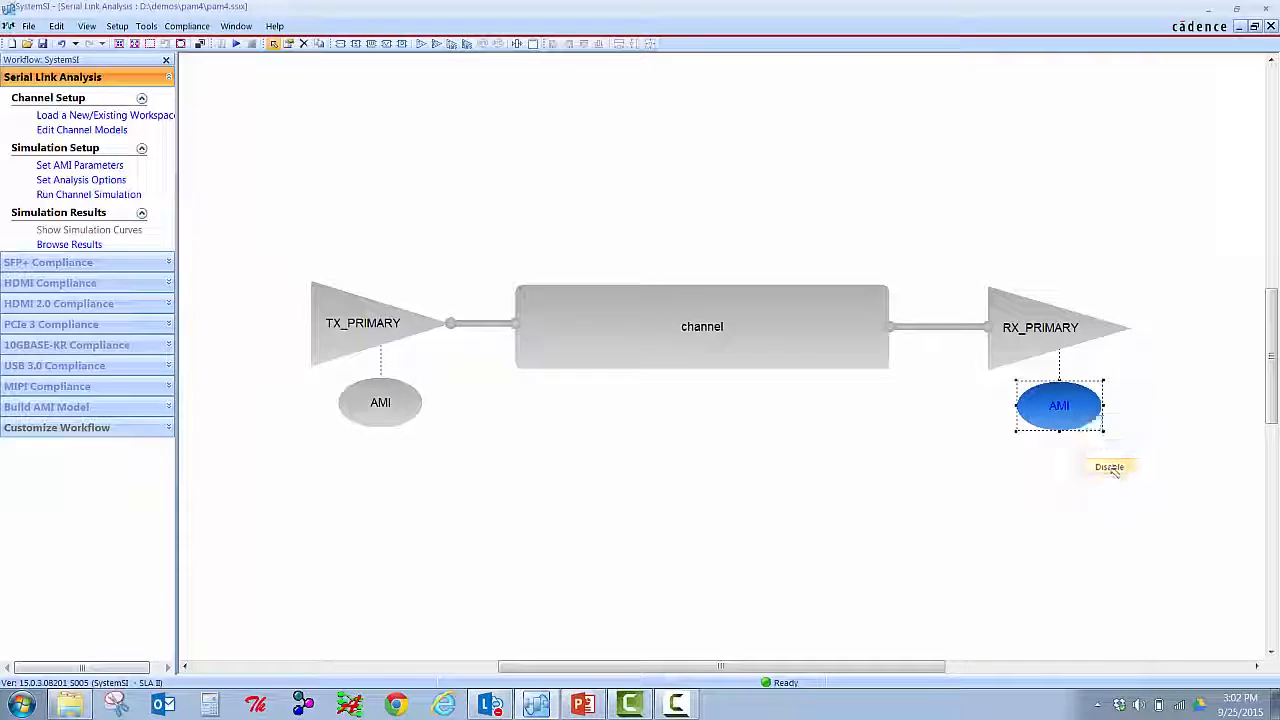
right_click(400, 404)
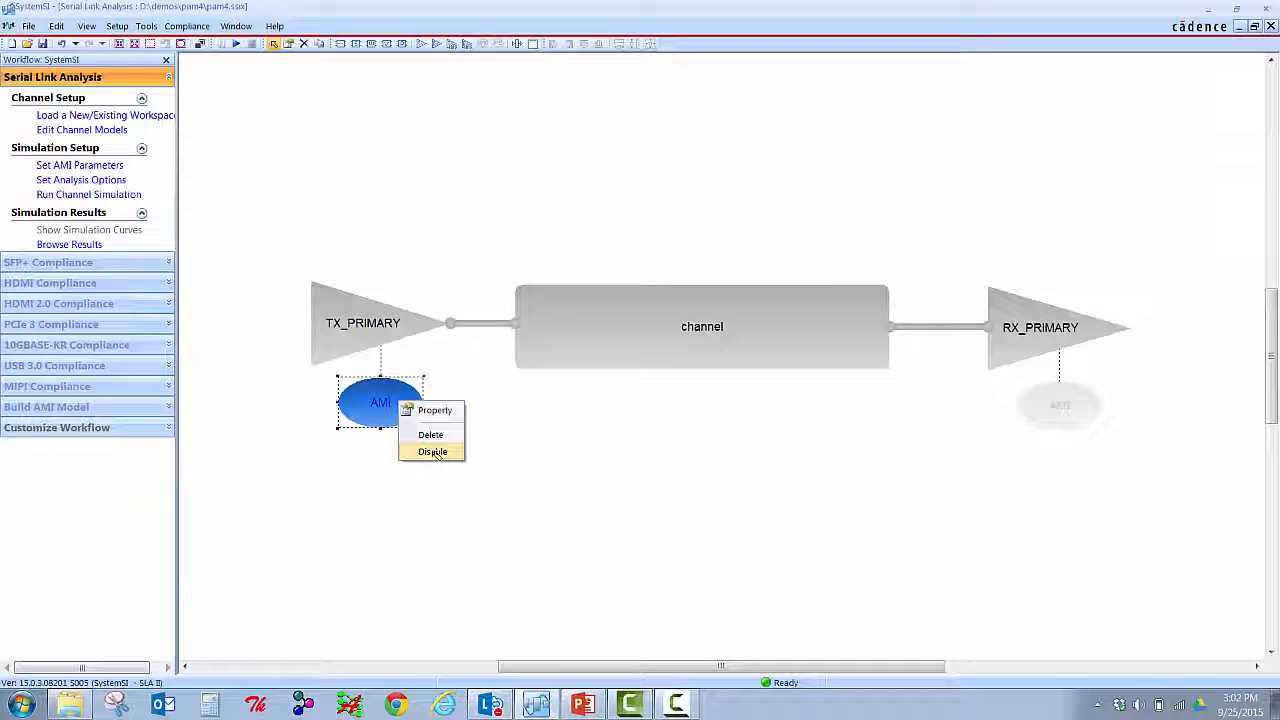
left_click(436, 453)
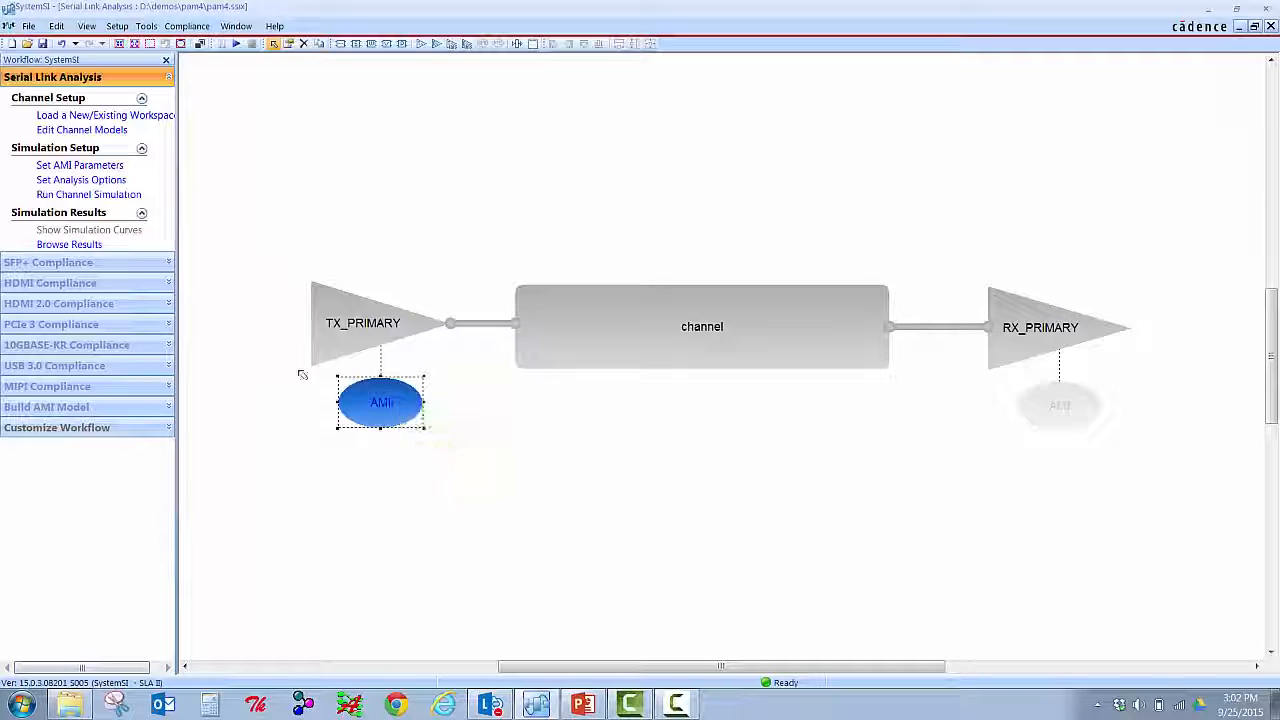
left_click(106, 196)
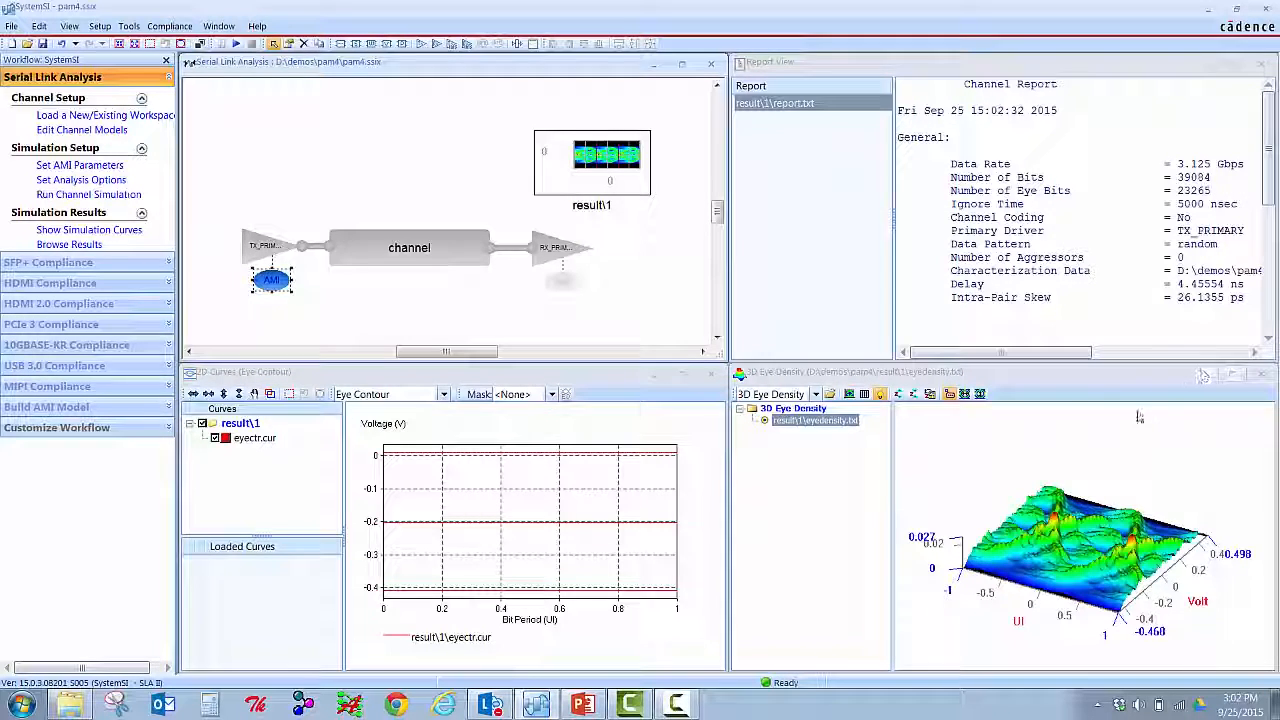
Enable the transmitter and receiver AMI models in the maximized schematic and run the channel simulation again
left_click(681, 63)
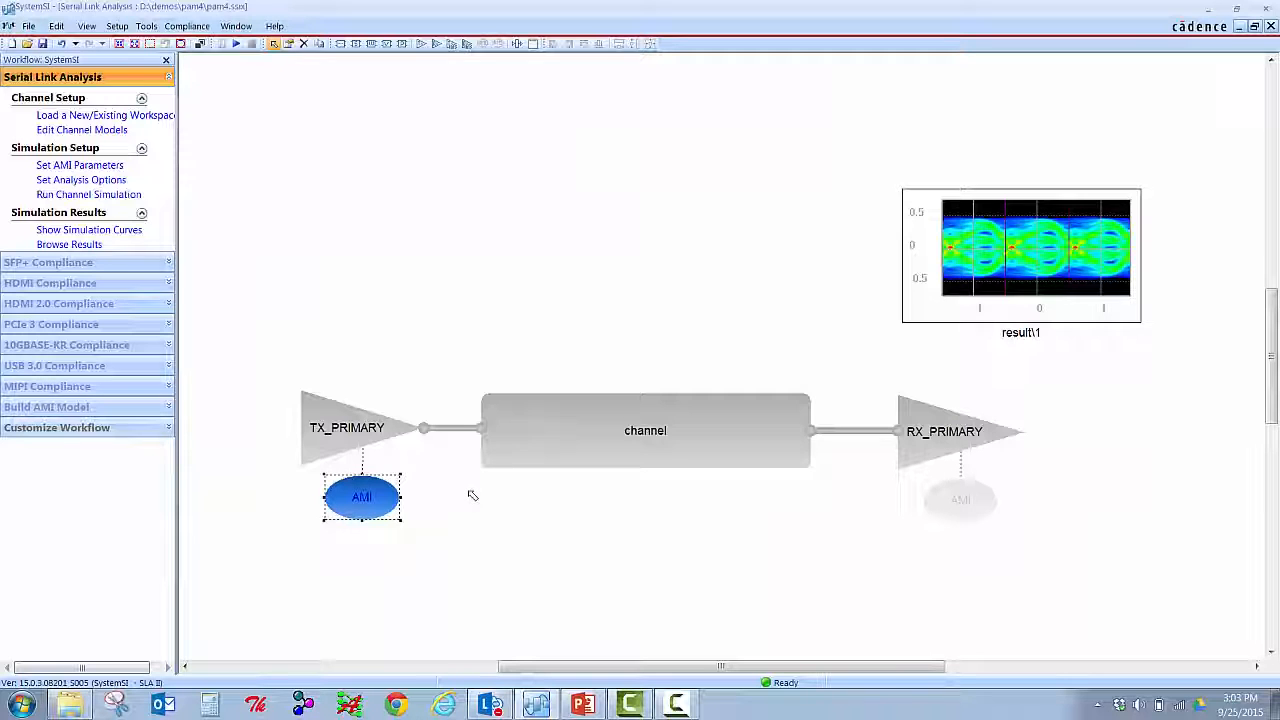
right_click(373, 500)
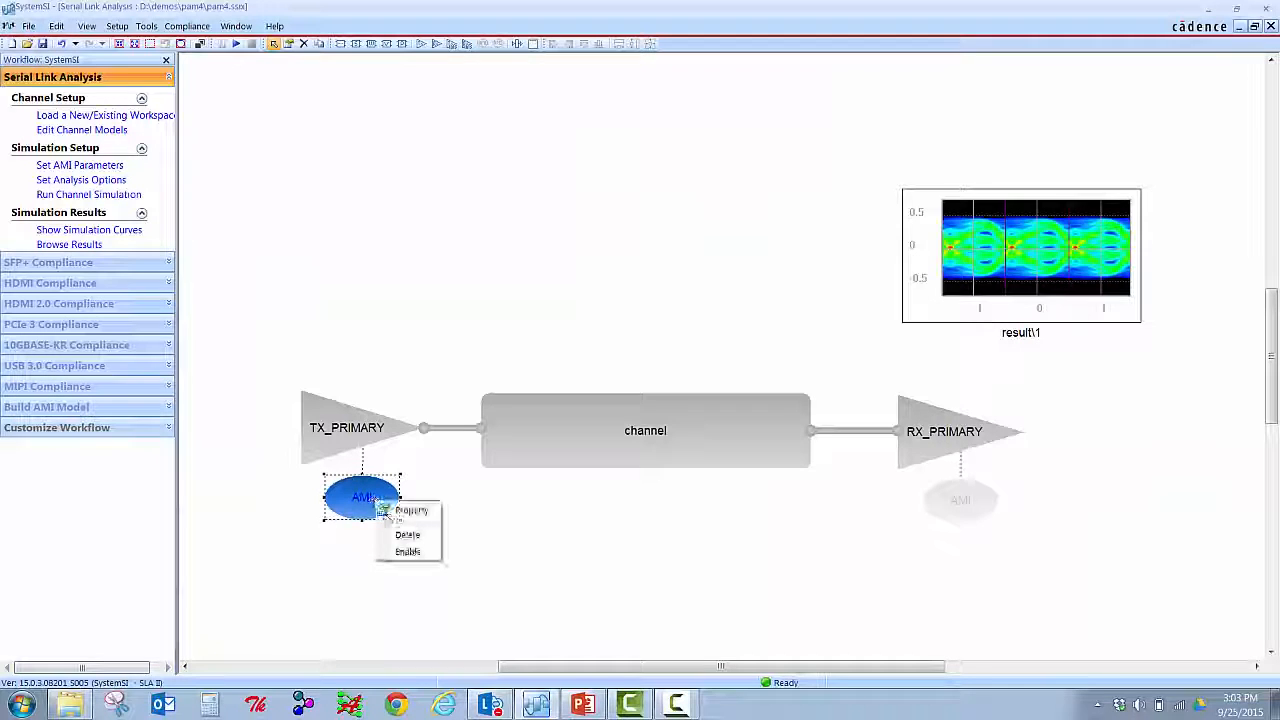
left_click(407, 552)
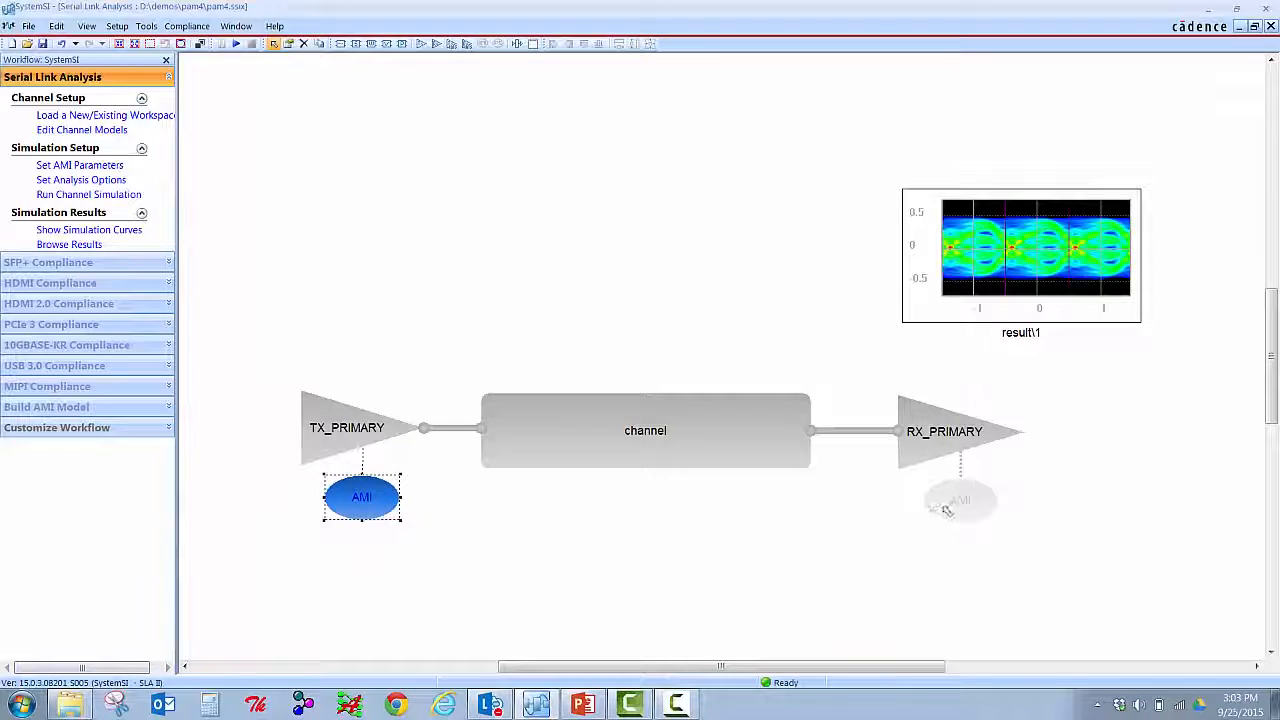
left_click(950, 508)
right_click(952, 512)
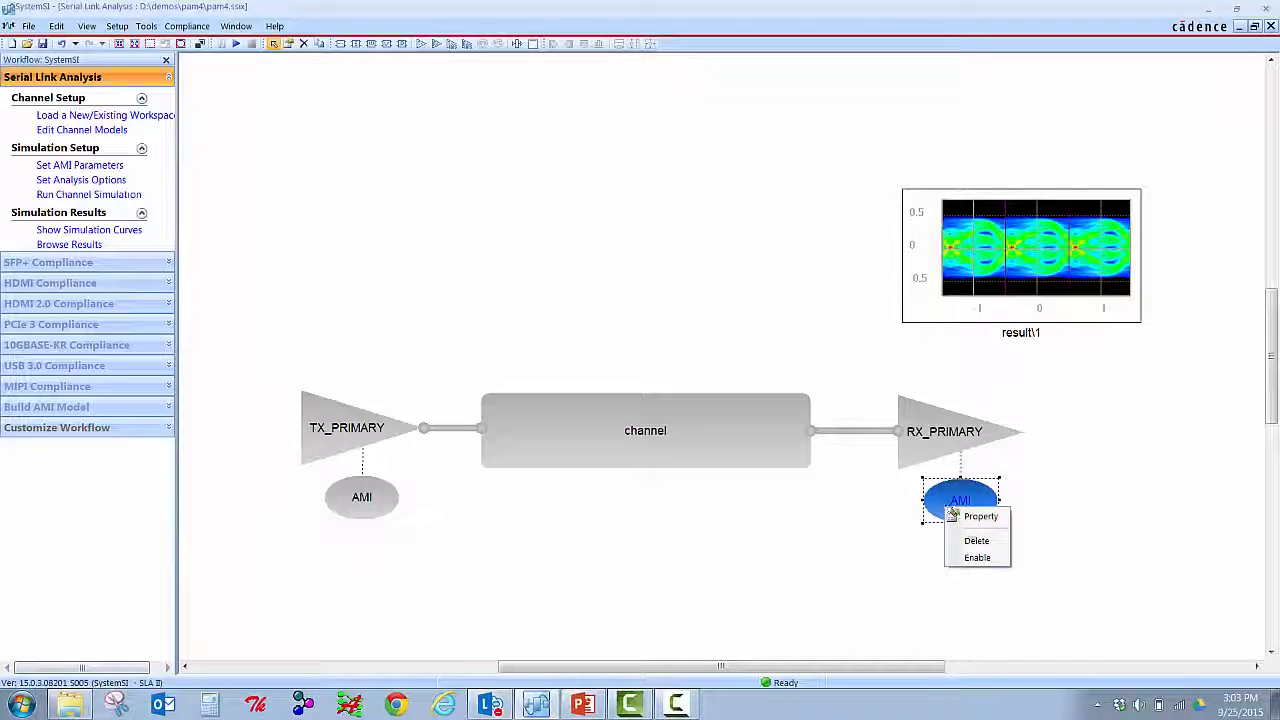
left_click(979, 559)
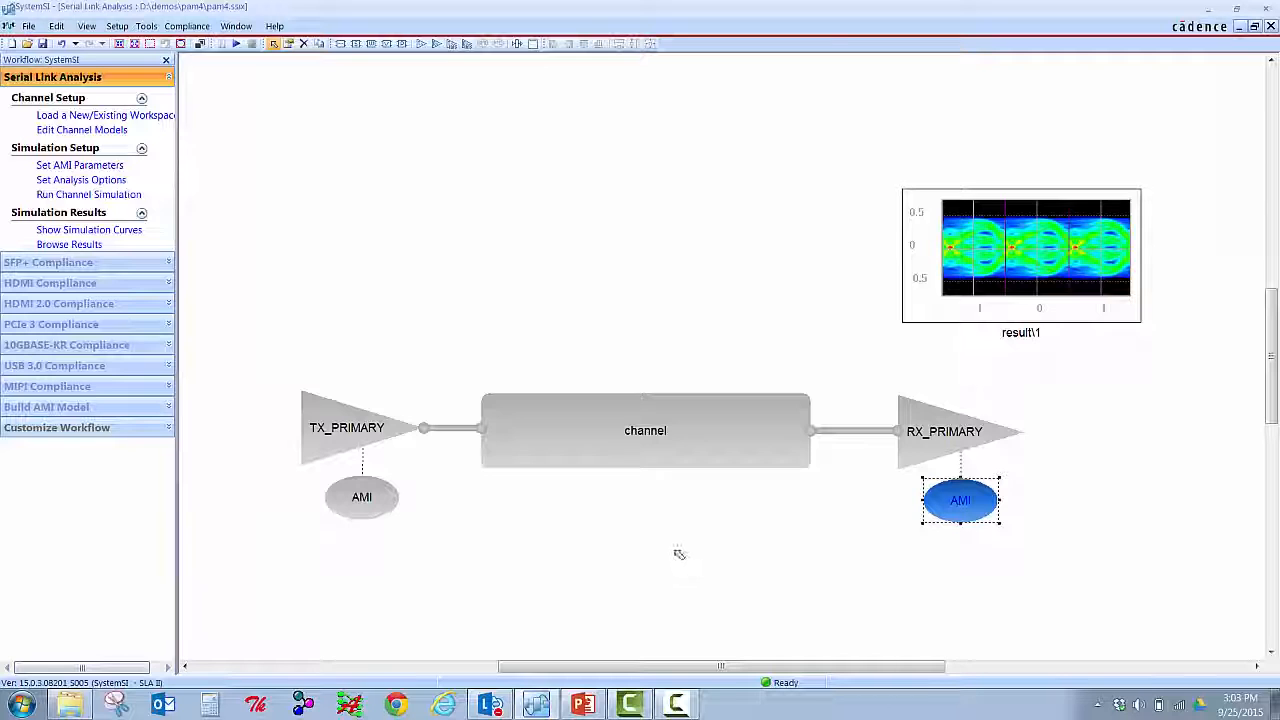
left_click(109, 197)
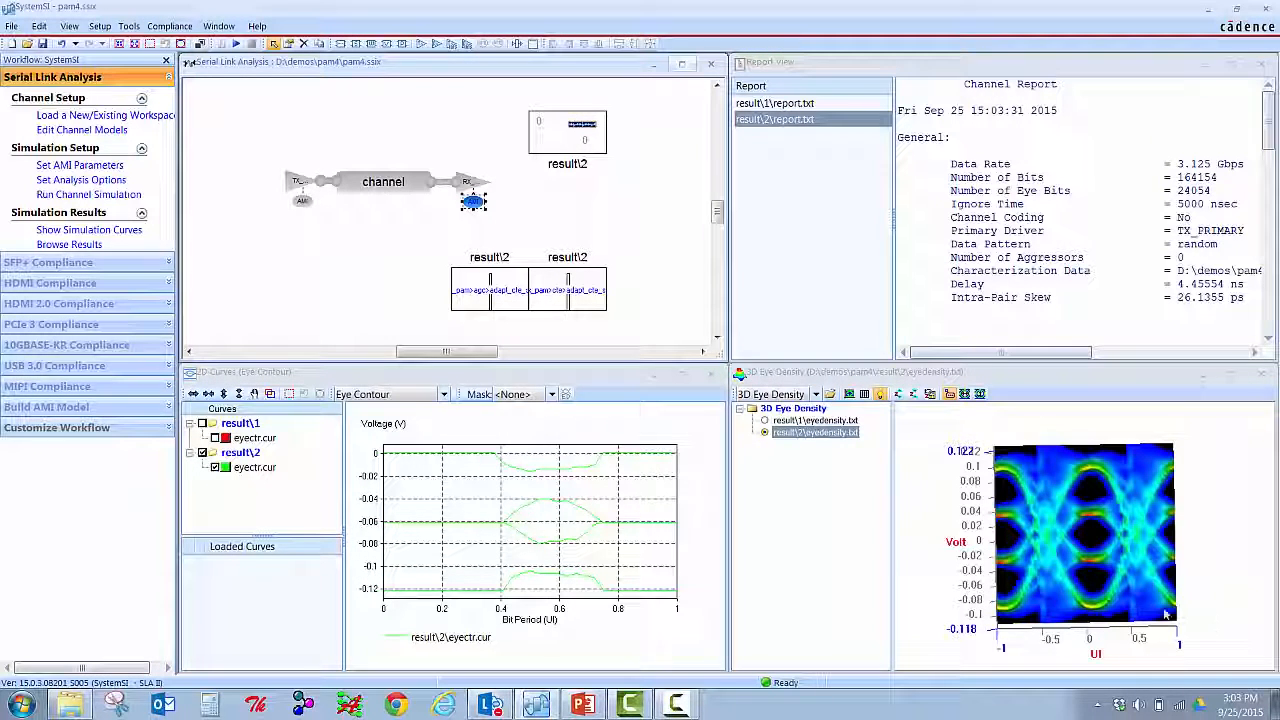
Inspect the second result's 3D eye density, switch the plot to 3D Bathtub, and tilt it to a face-on view
mouse_move(1165, 603)
left_mouse_down()
mouse_move(1143, 569)
mouse_move(1155, 603)
left_mouse_up()
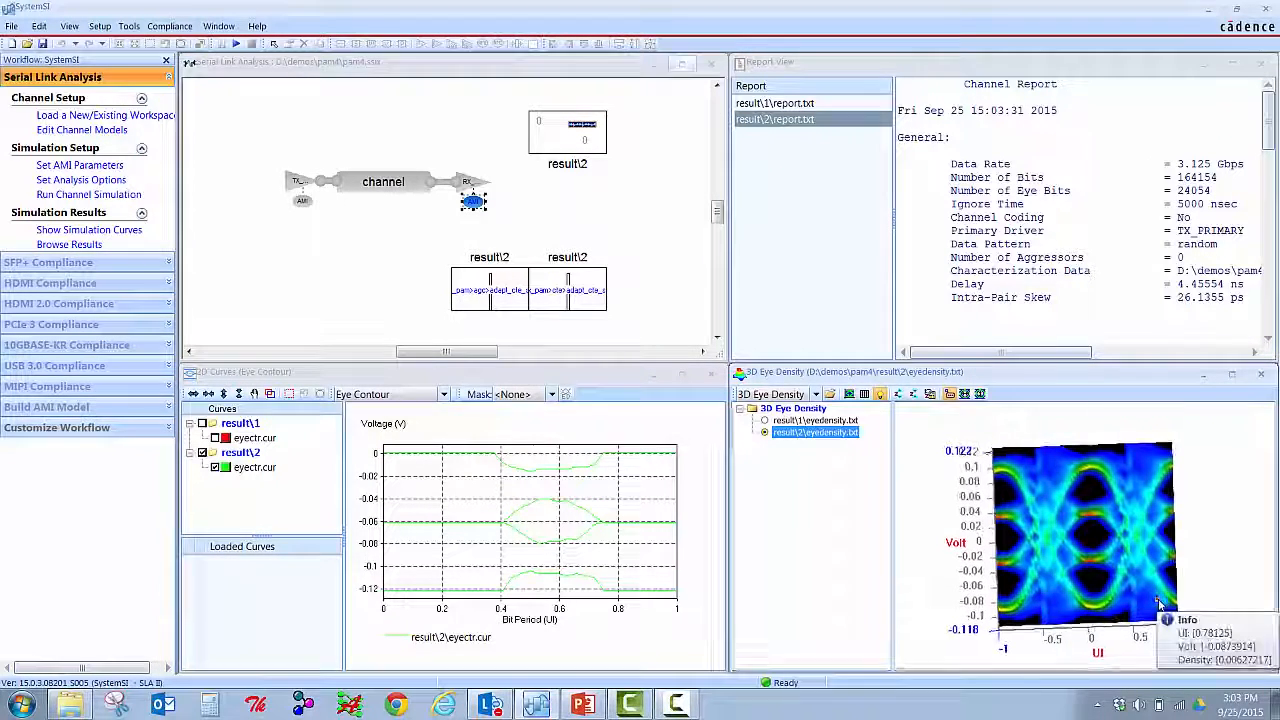
left_click(818, 395)
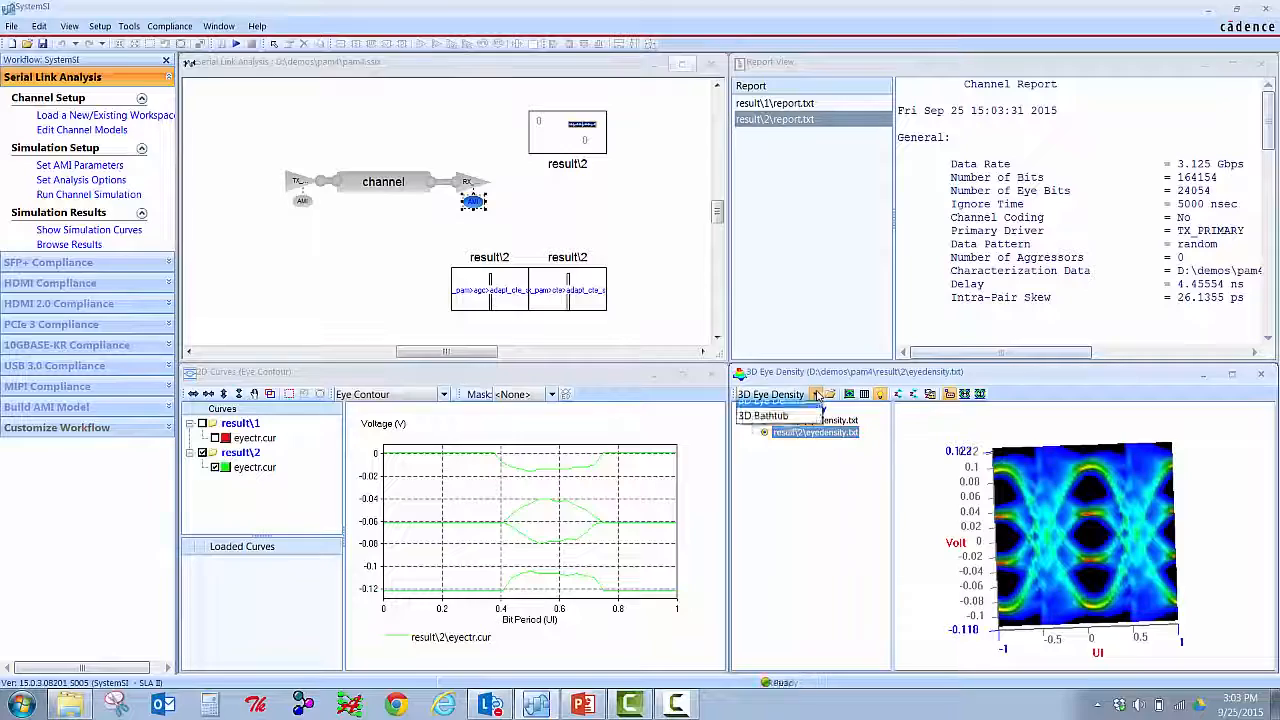
left_click(775, 427)
left_click_drag(1148, 543, 1147, 572)
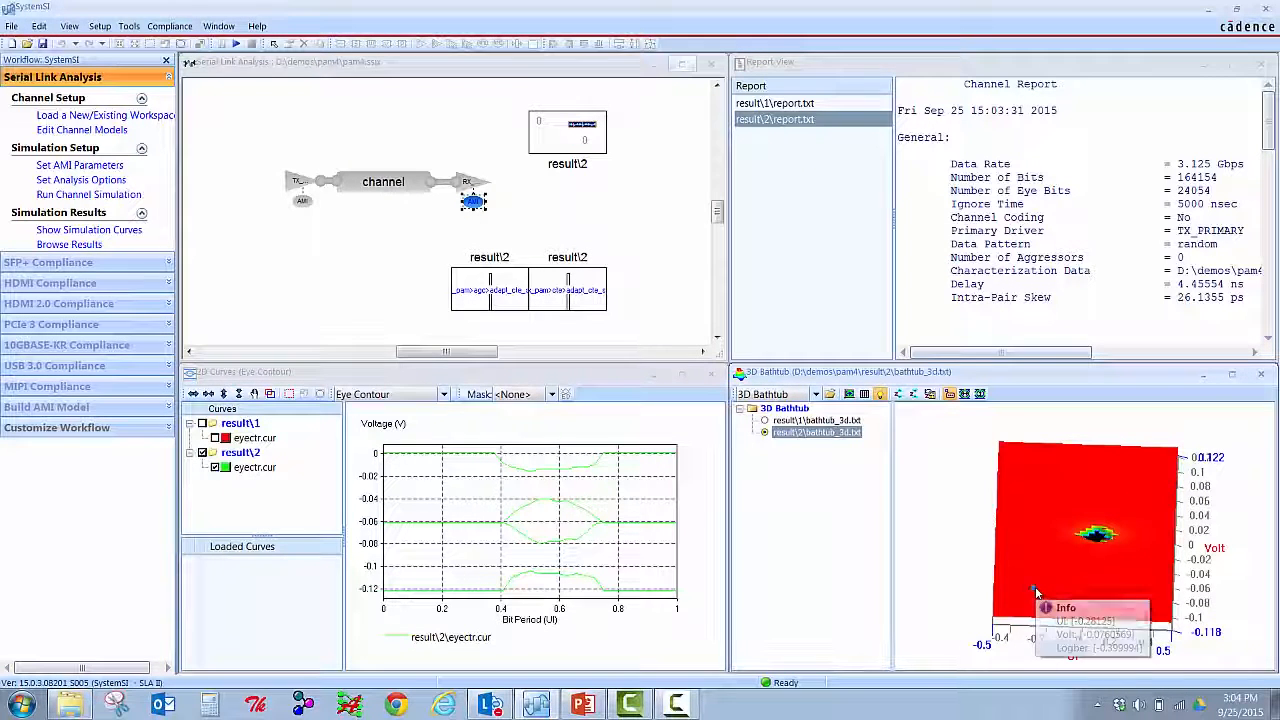
Display the second result's waveform in the 2D curves and zoom into an area of about 96 to 128 ns
left_click(255, 382)
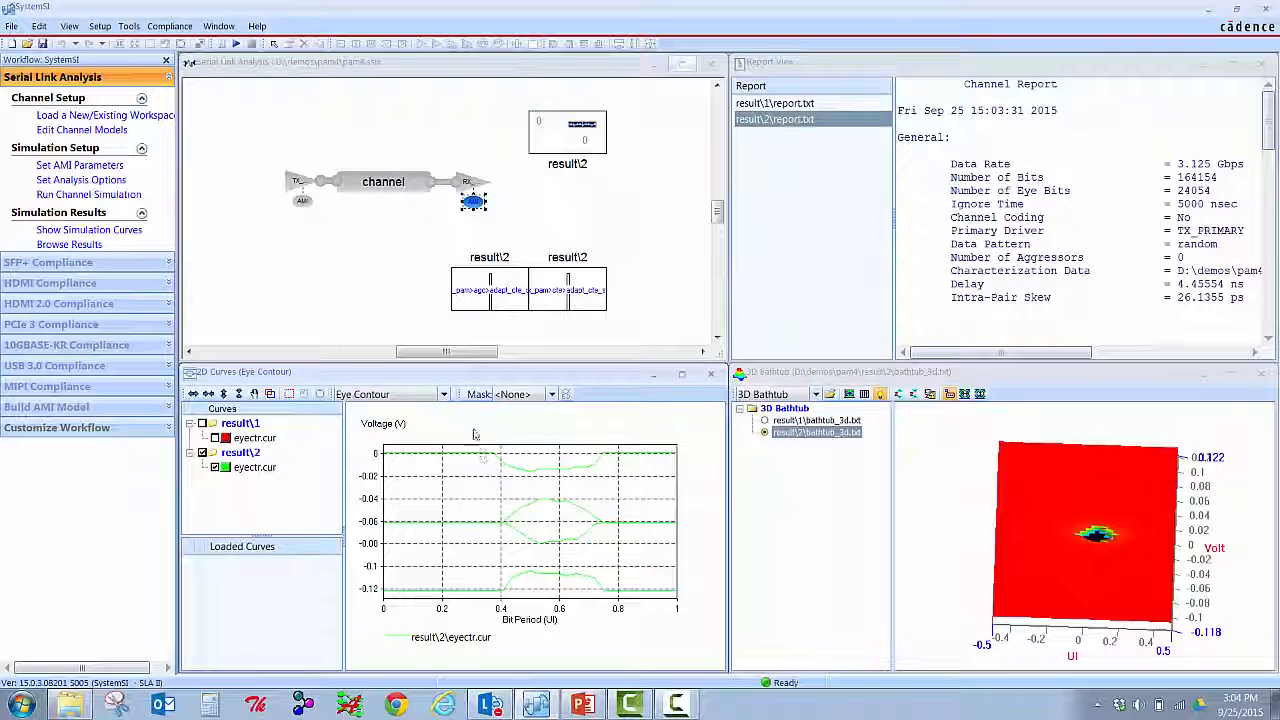
left_click(443, 394)
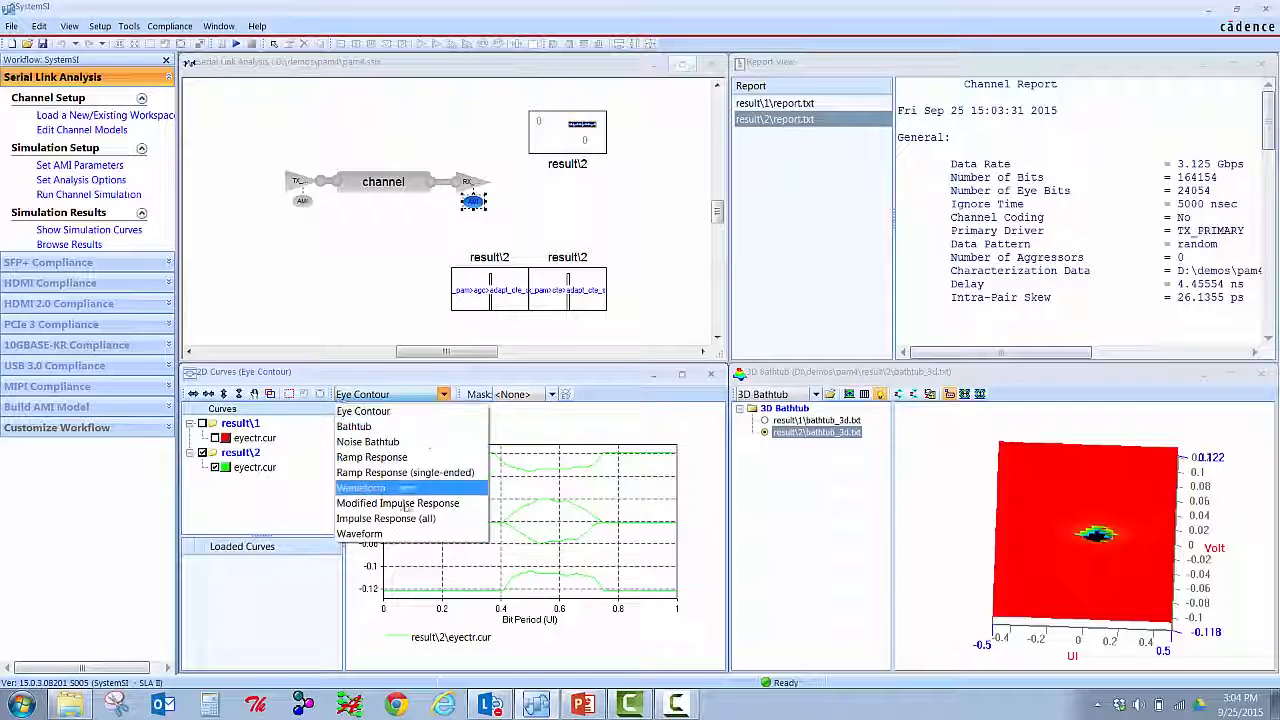
left_click(387, 535)
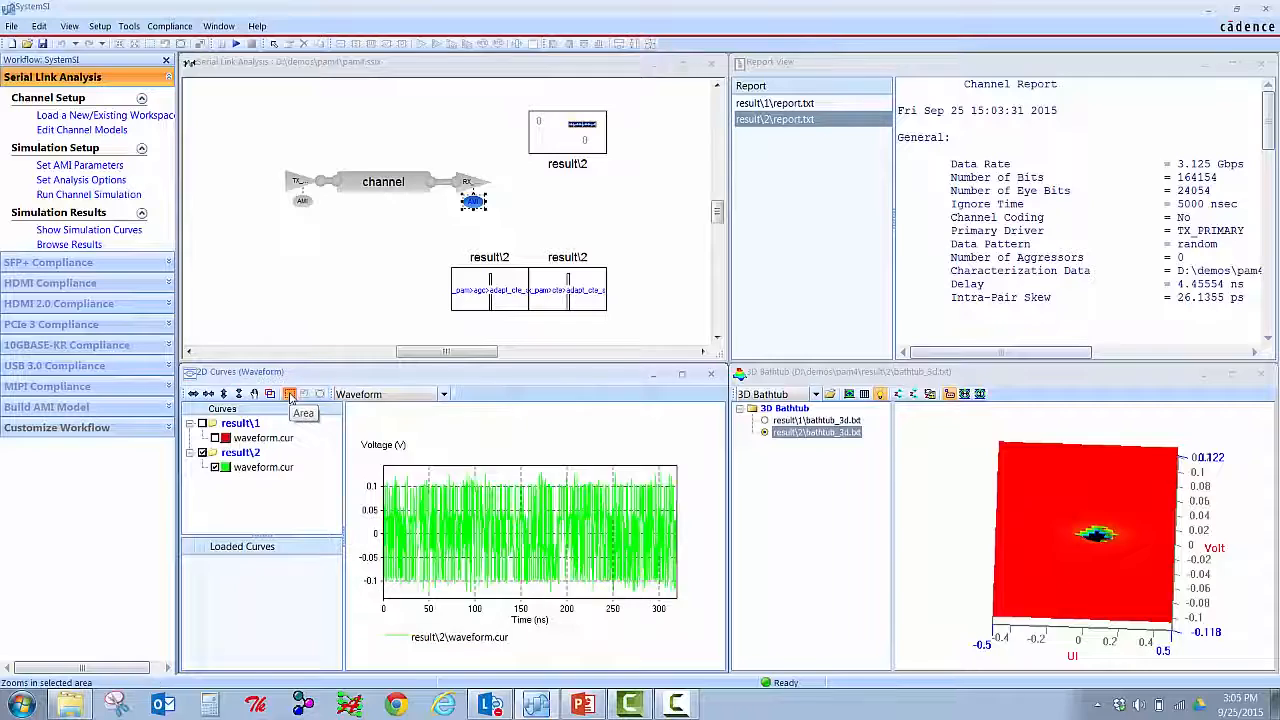
left_click(289, 395)
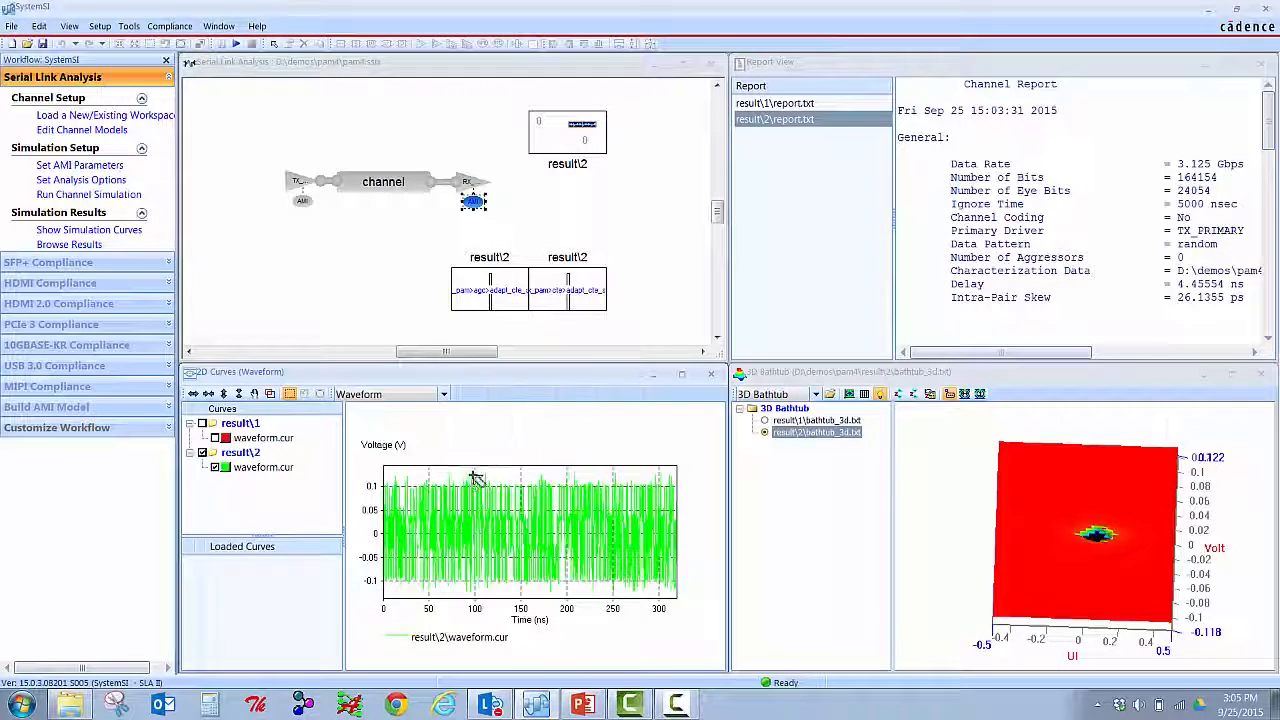
left_click_drag(476, 477, 505, 590)
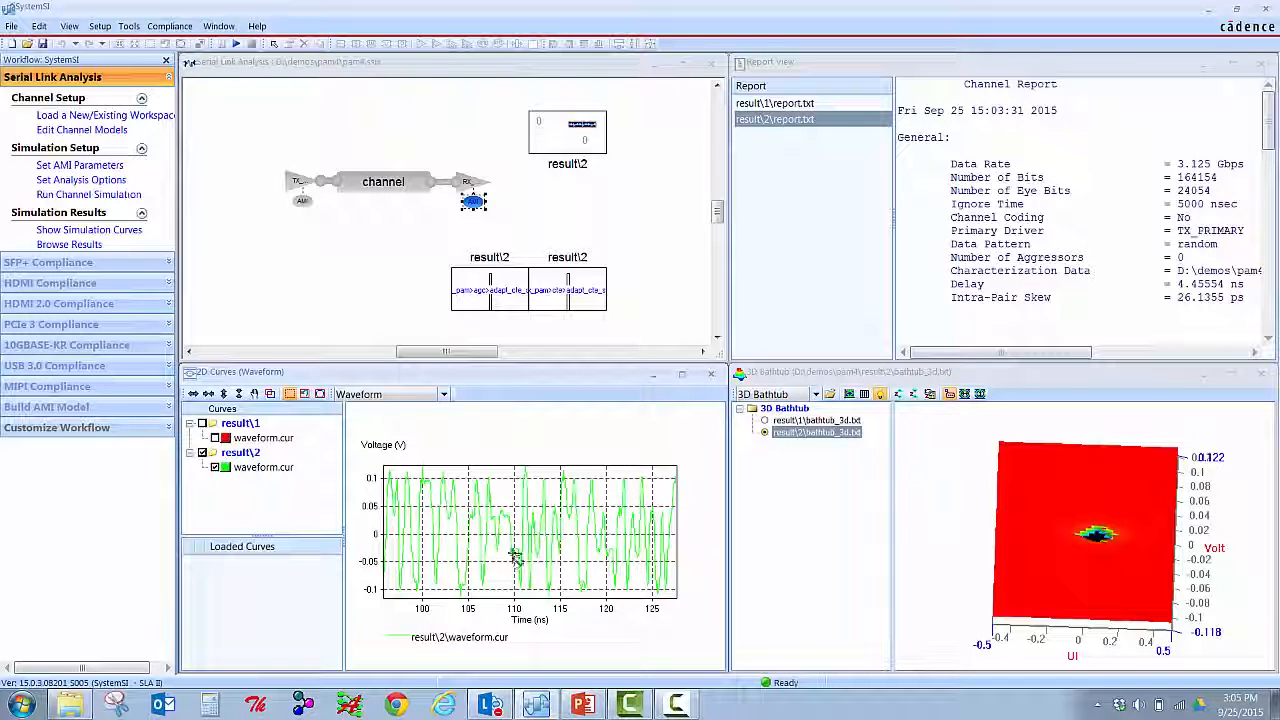
mouse_move(535, 523)
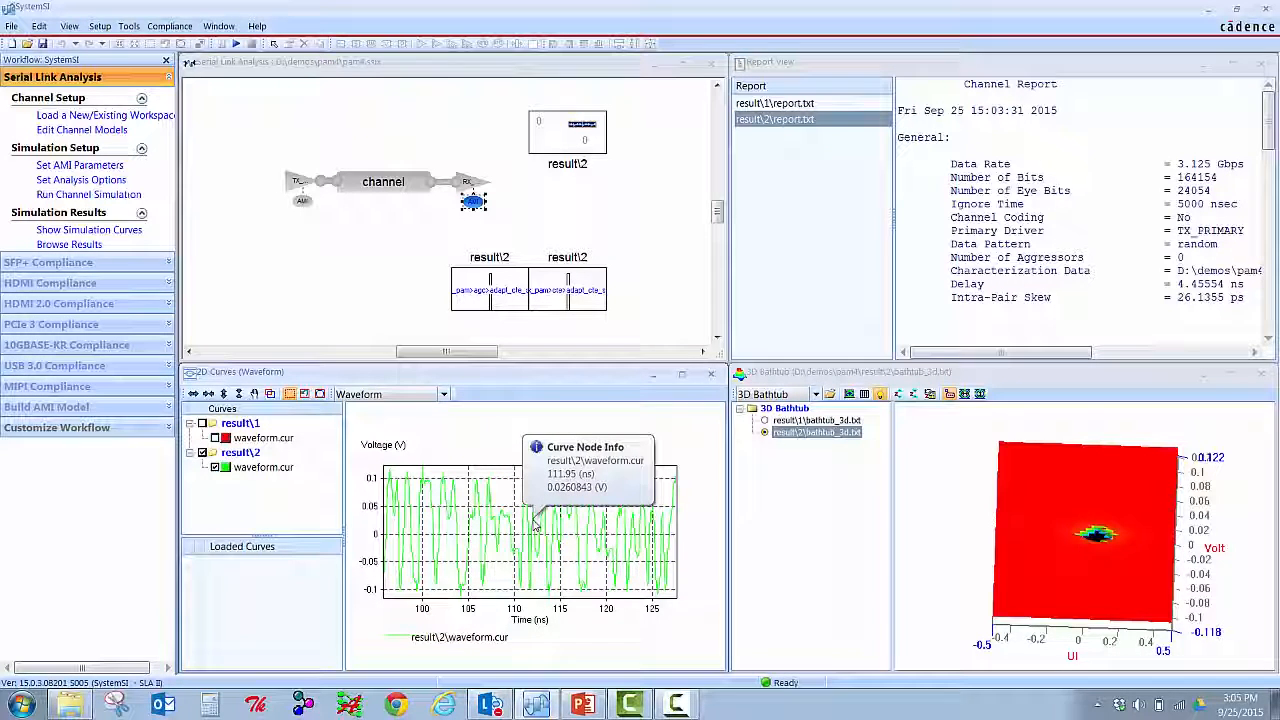
Read through the second result's channel report down to the eye contour and BER measurements
left_click(1131, 111)
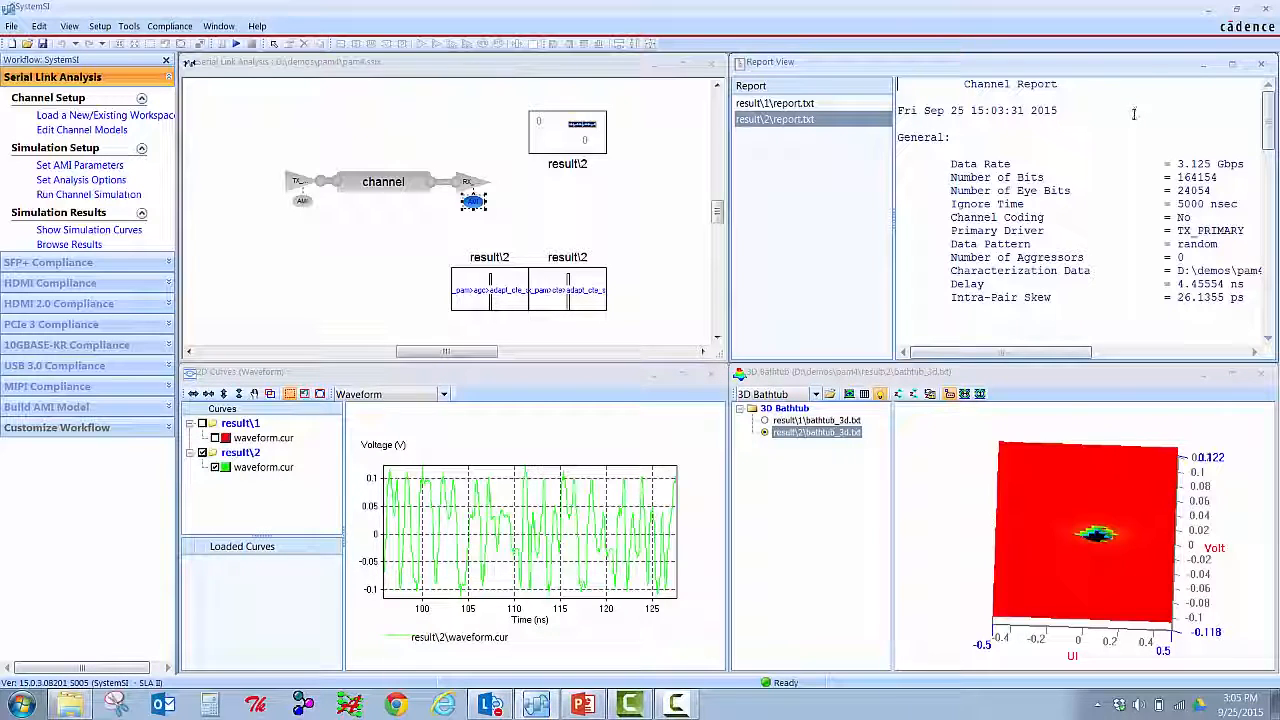
scroll(1116, 213, "down", 1)
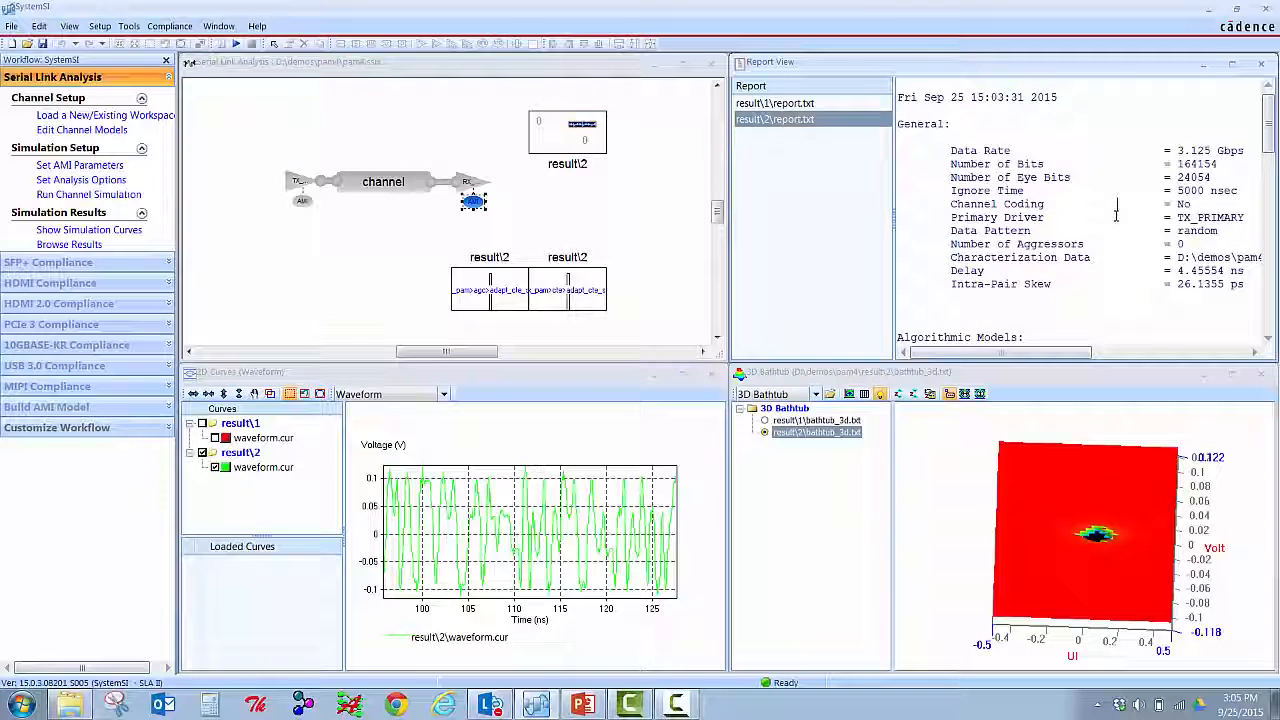
scroll(1116, 213, "down", 3)
scroll(1117, 219, "down", 3)
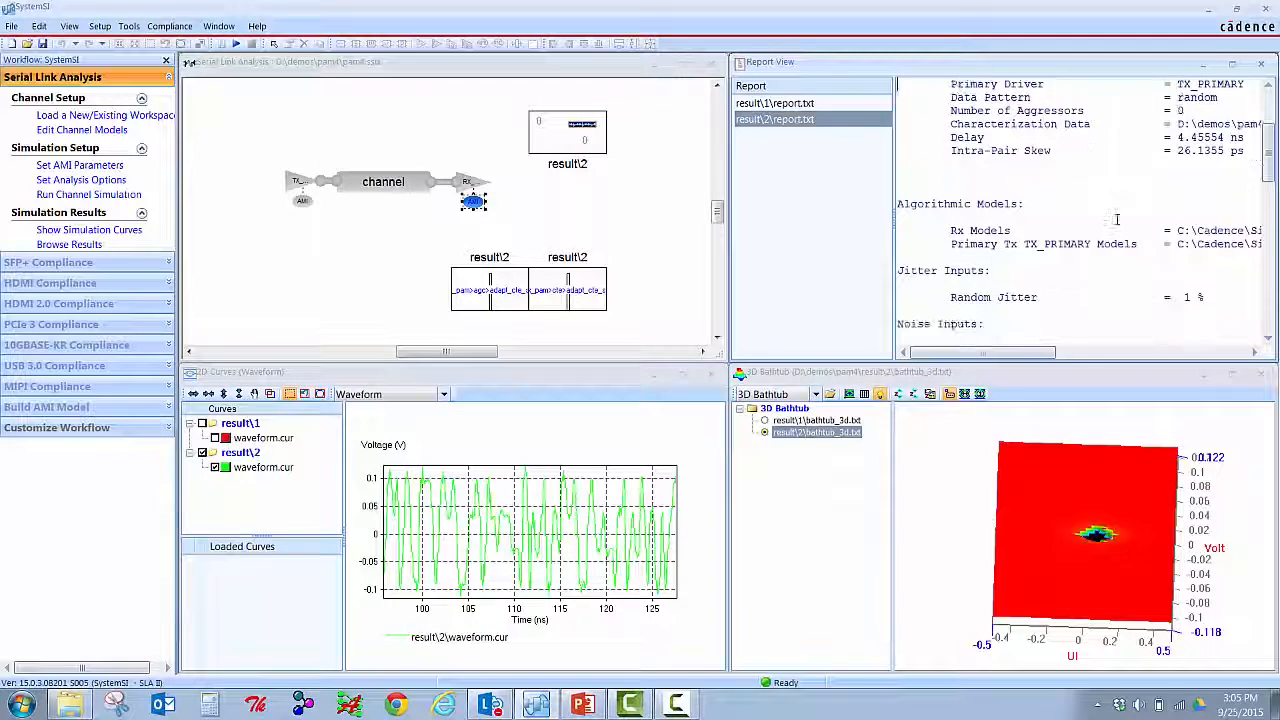
scroll(1117, 219, "down", 2)
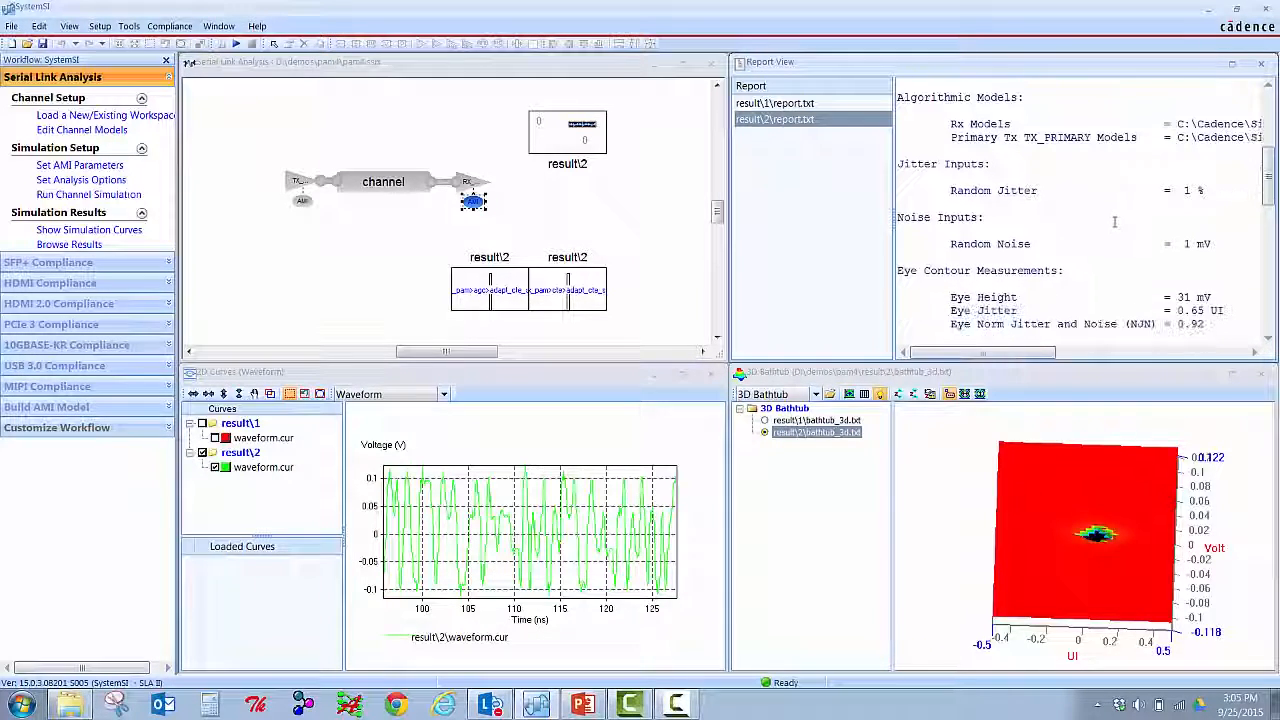
scroll(1104, 224, "down", 3)
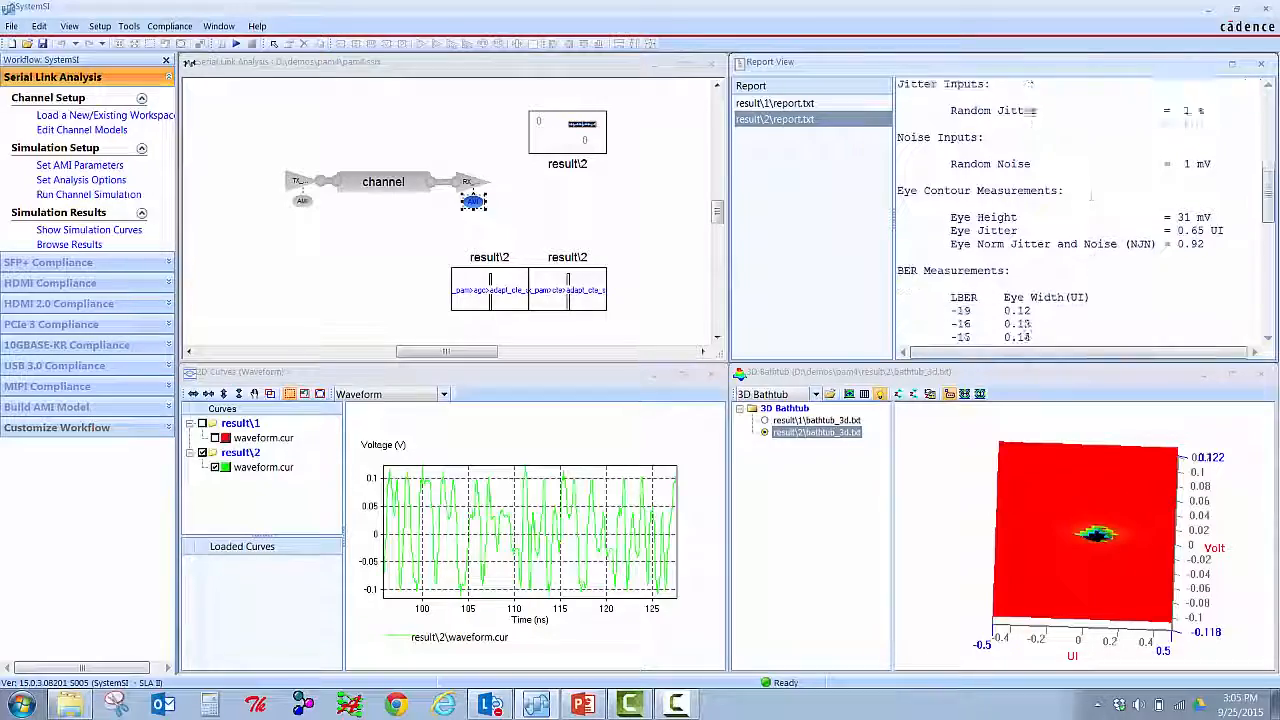